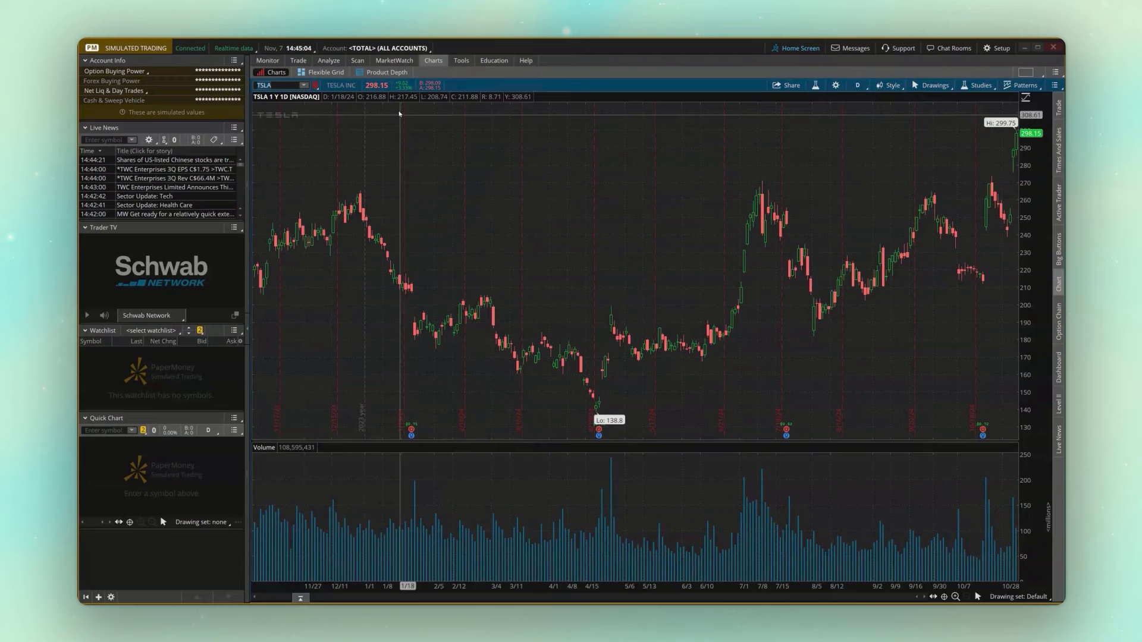
Step: Go from the Scan page to the Trade page to show TSLA's quote and option chain
click(357, 61)
click(299, 61)
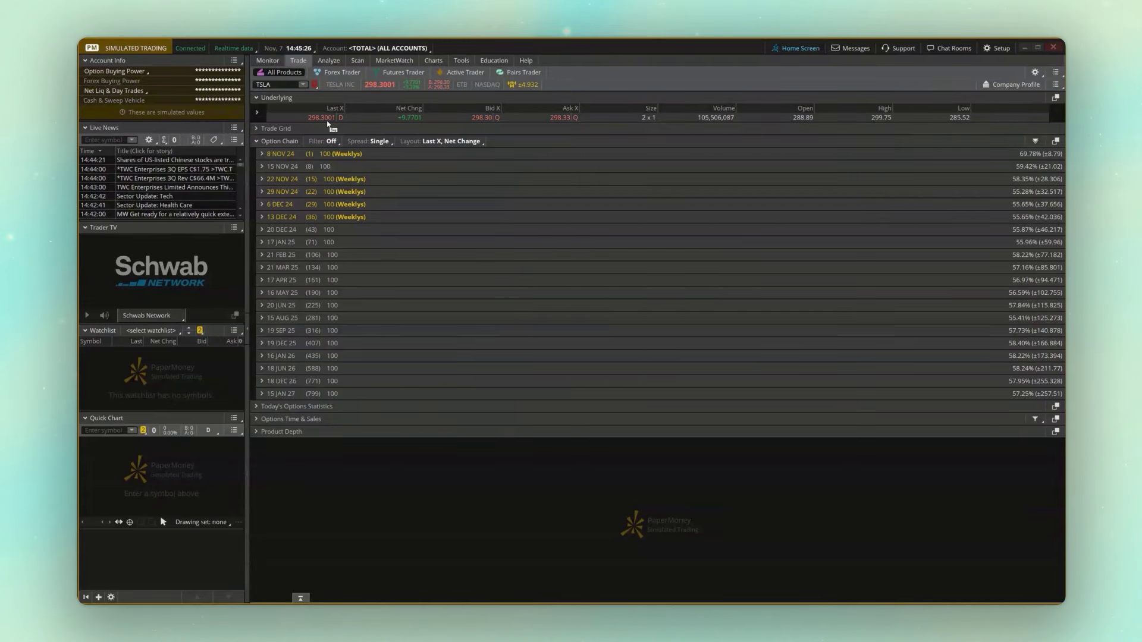
Step: Buy 100 TSLA shares from the ask as a MARKET order, then confirm and send it
click(537, 119)
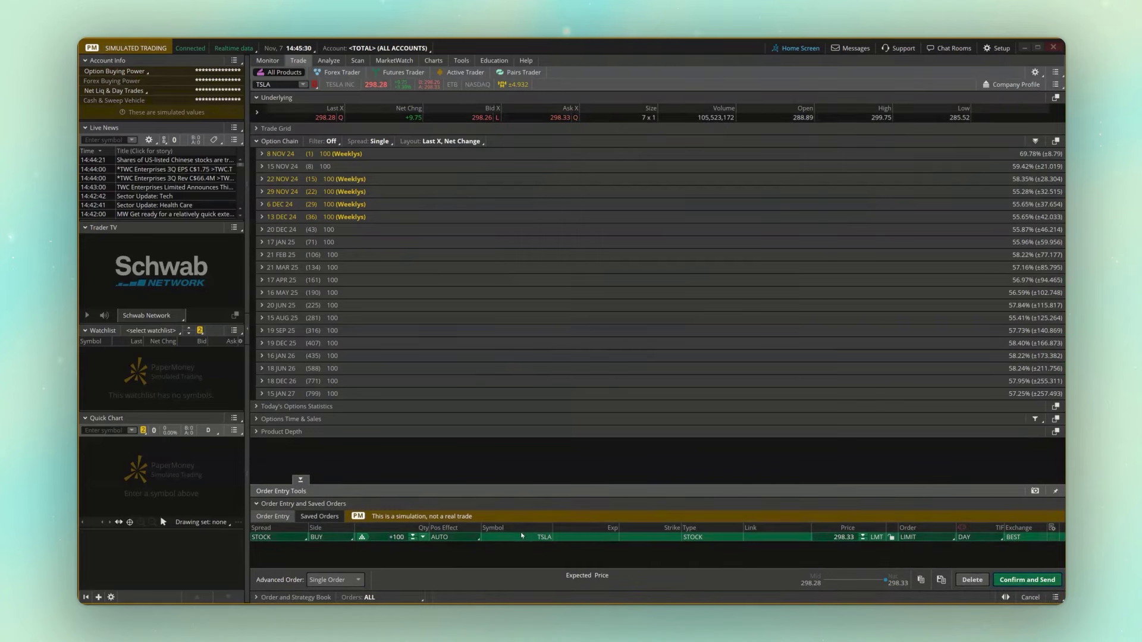
click(925, 538)
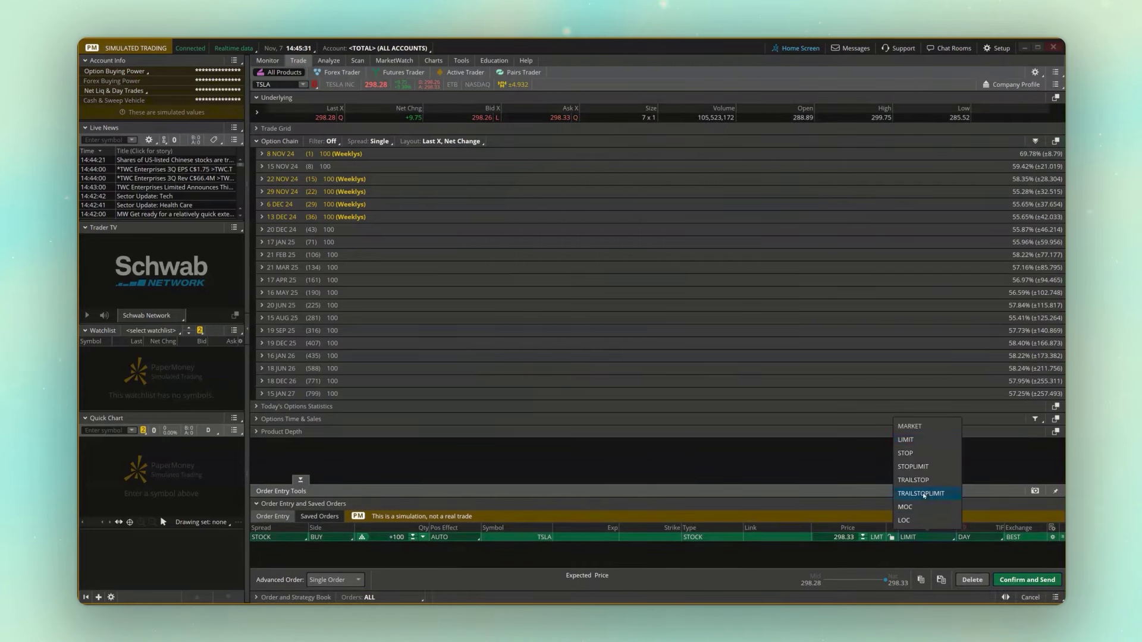
click(910, 426)
click(1013, 578)
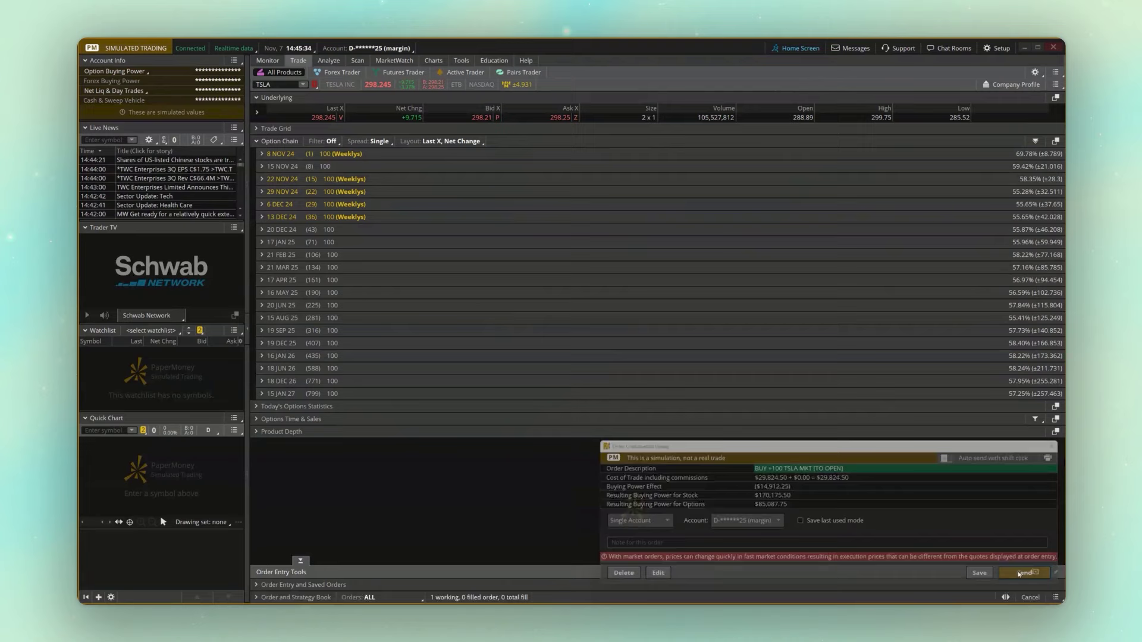
click(1019, 576)
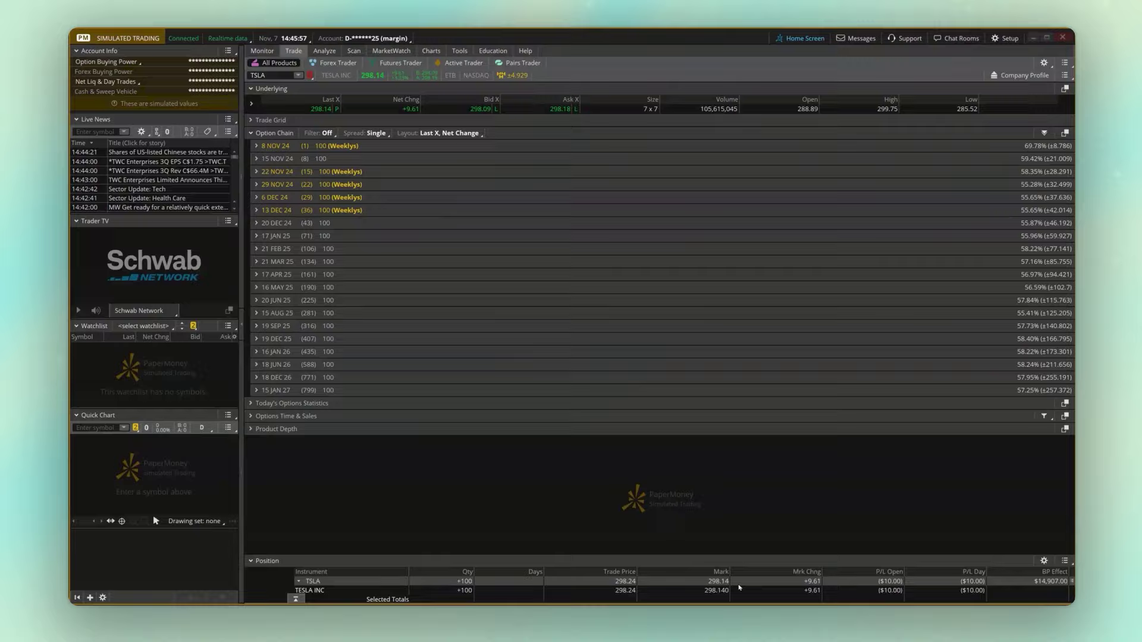
Step: Close the TSLA position with a SELL -100 TSLA closing order, confirmed and sent
right_click(342, 586)
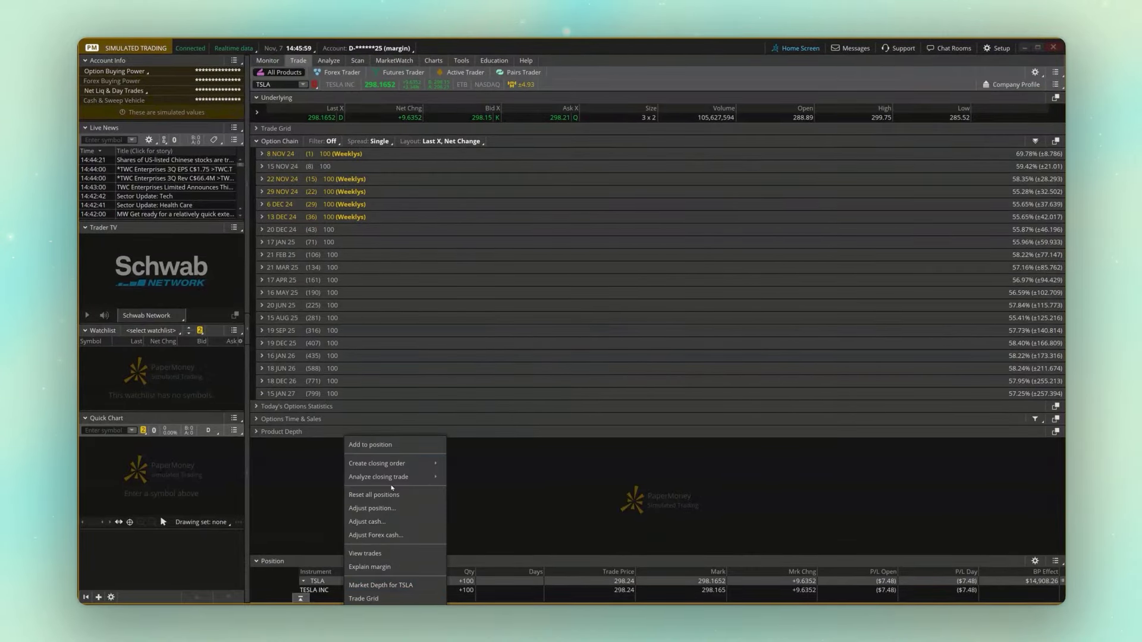
mouse_move(393, 467)
click(454, 466)
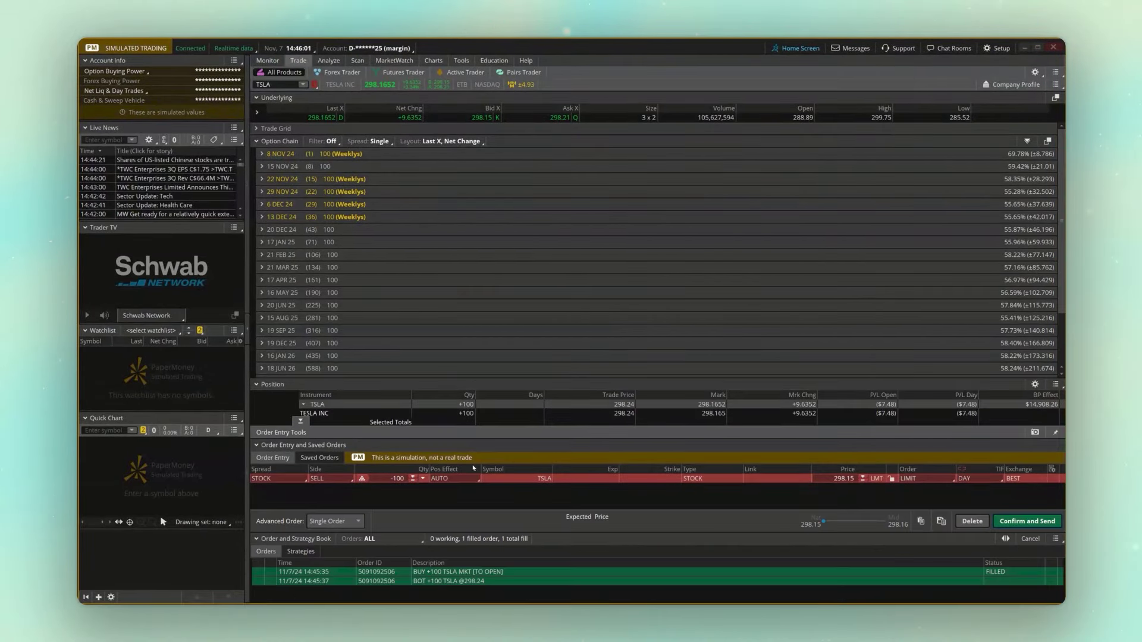
click(1026, 519)
click(1028, 516)
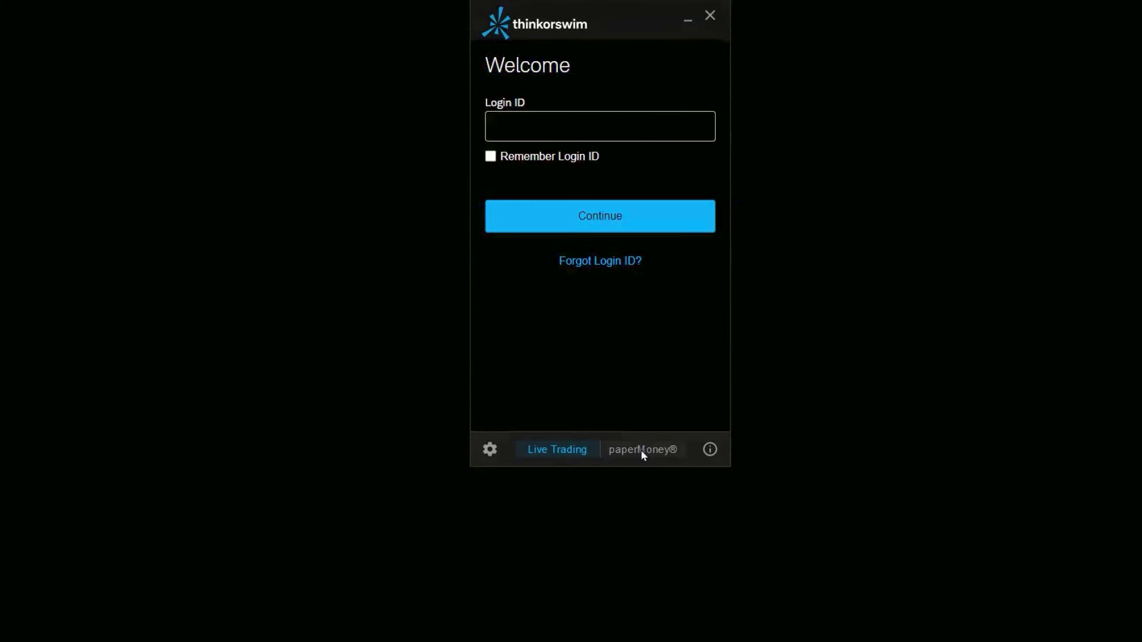
Step: Choose paperMoney mode on the login window and start entering the Login ID
click(643, 450)
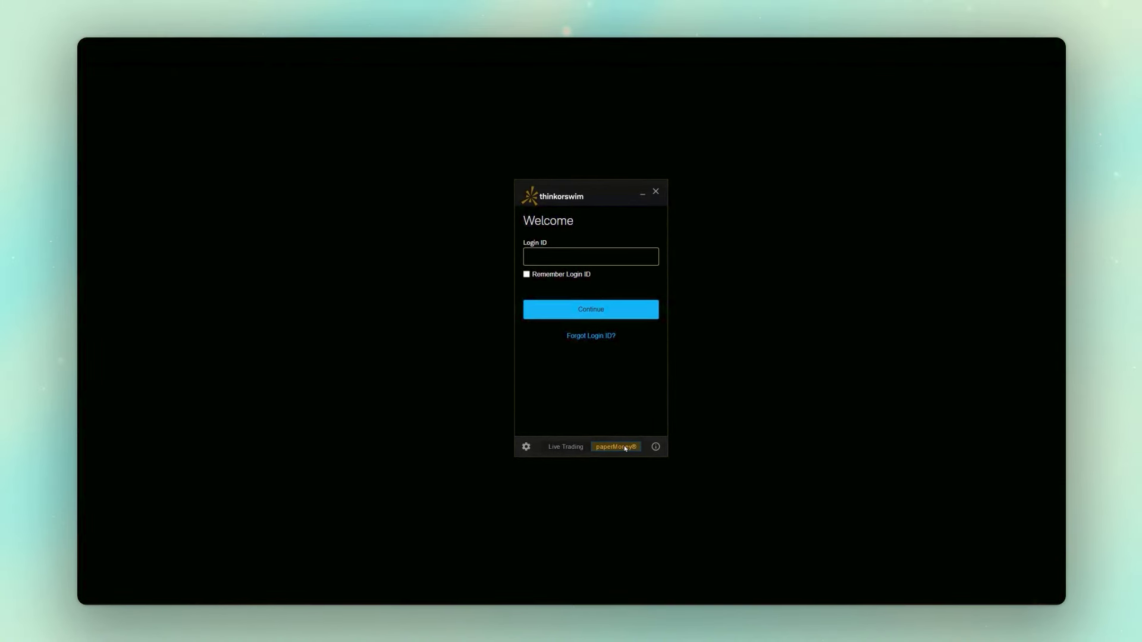
click(555, 256)
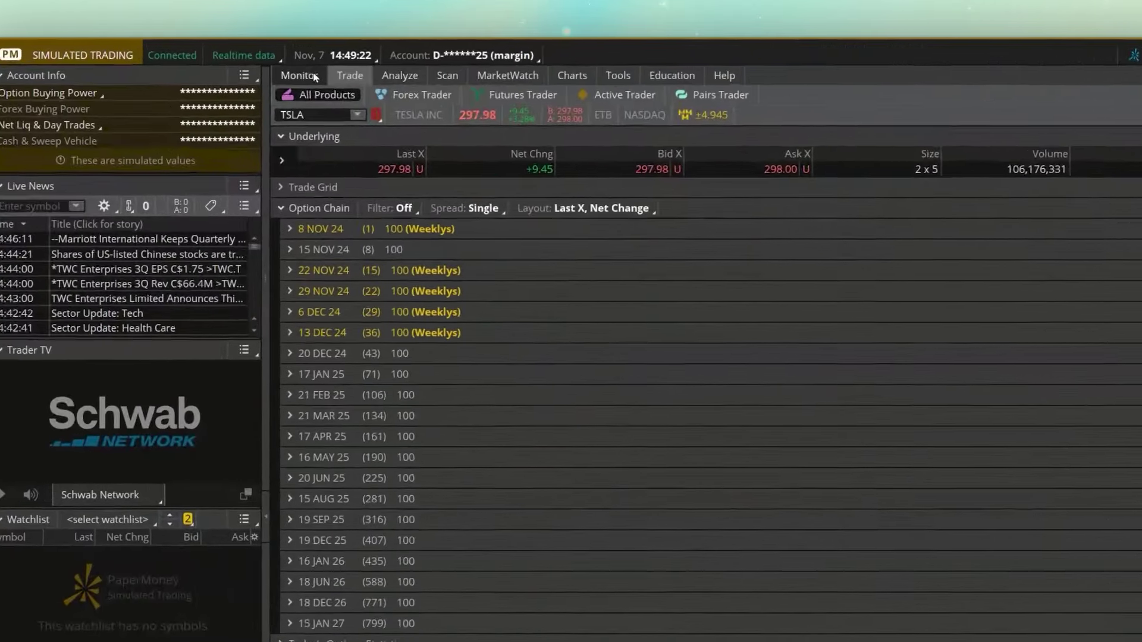
Step: Show Monitor's Activity and Positions for the paper margin account
click(299, 76)
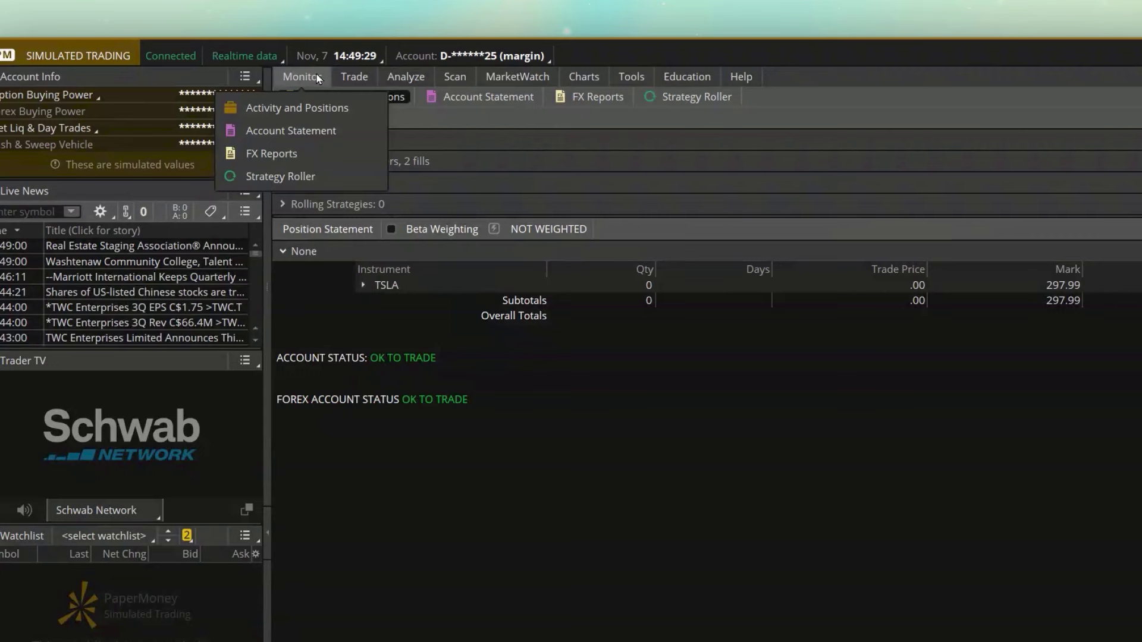
click(529, 58)
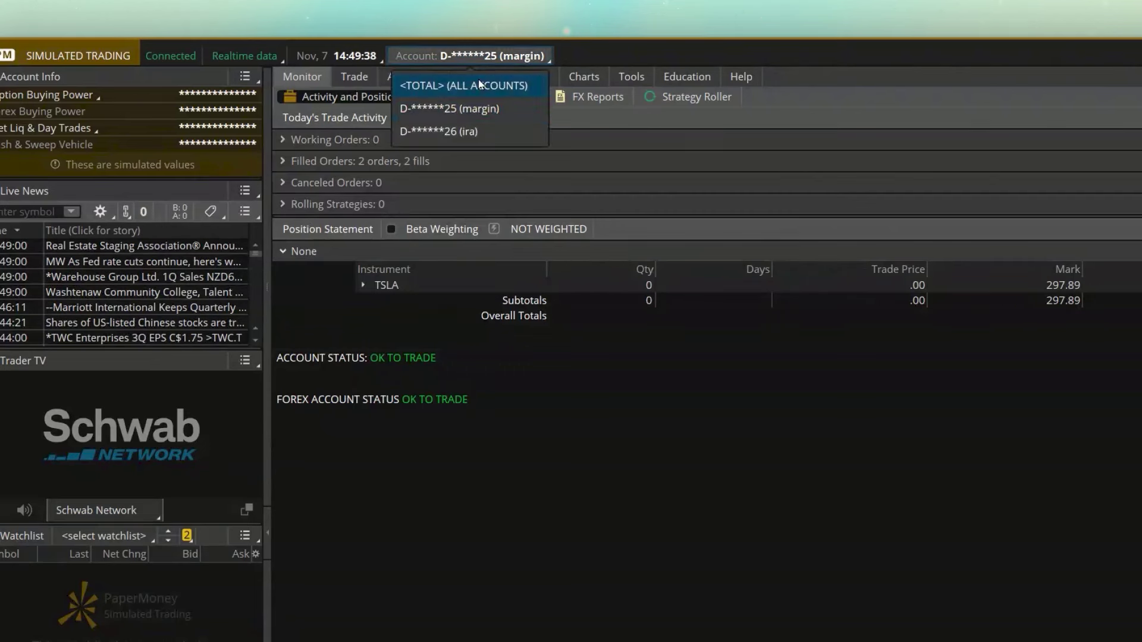
click(490, 108)
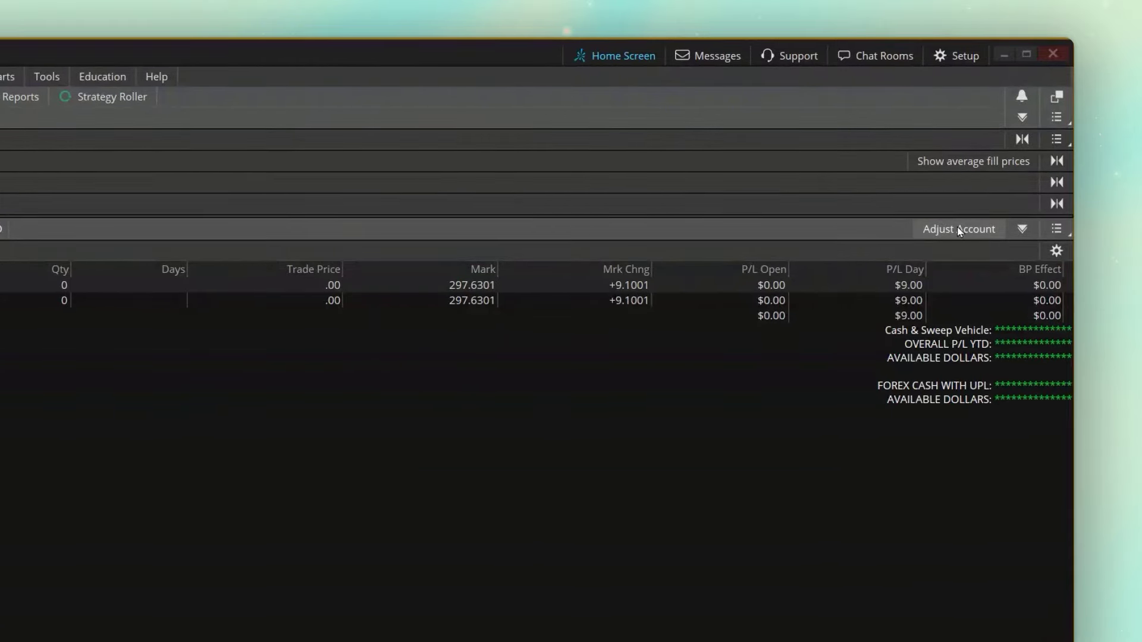
Step: Enter 10000 as the account cash in Adjust Account and apply it
click(993, 229)
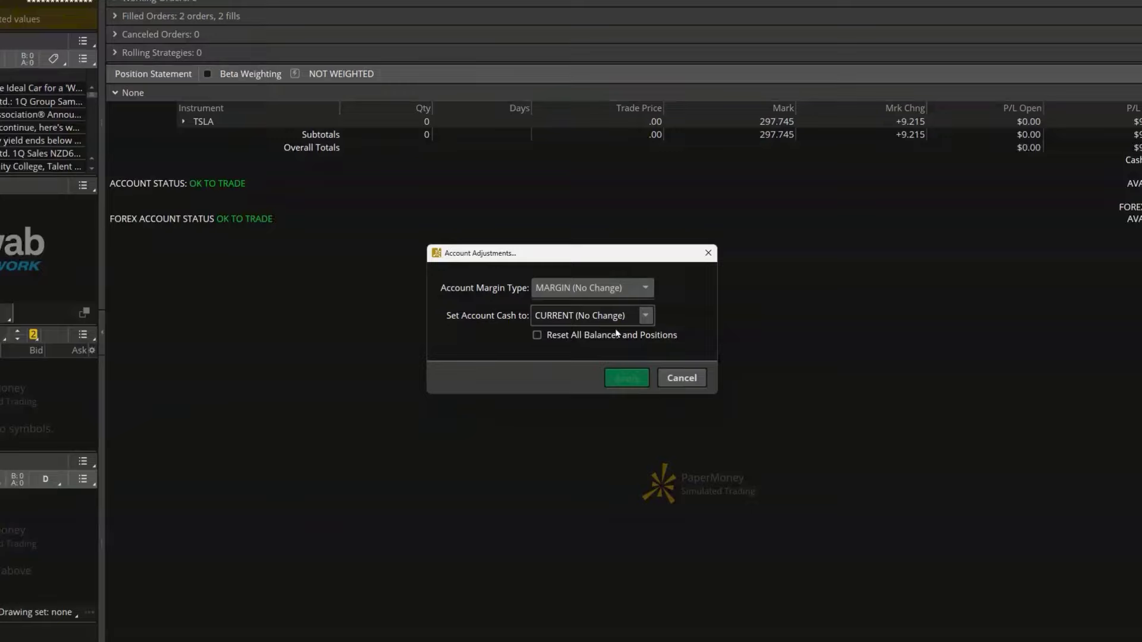
click(660, 315)
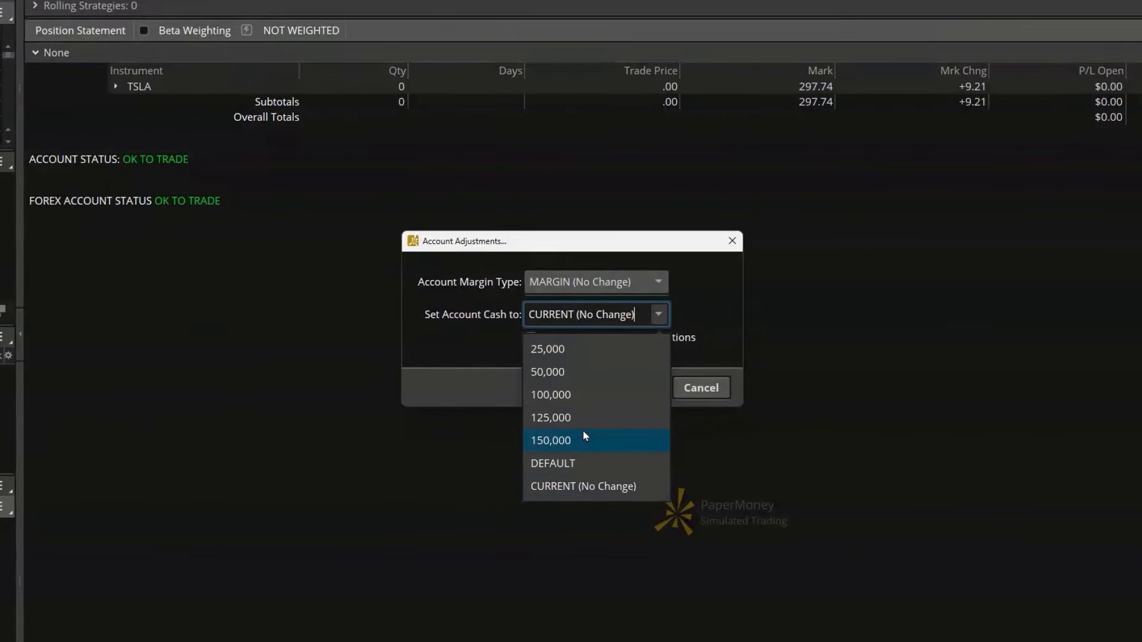
drag(635, 314, 474, 307)
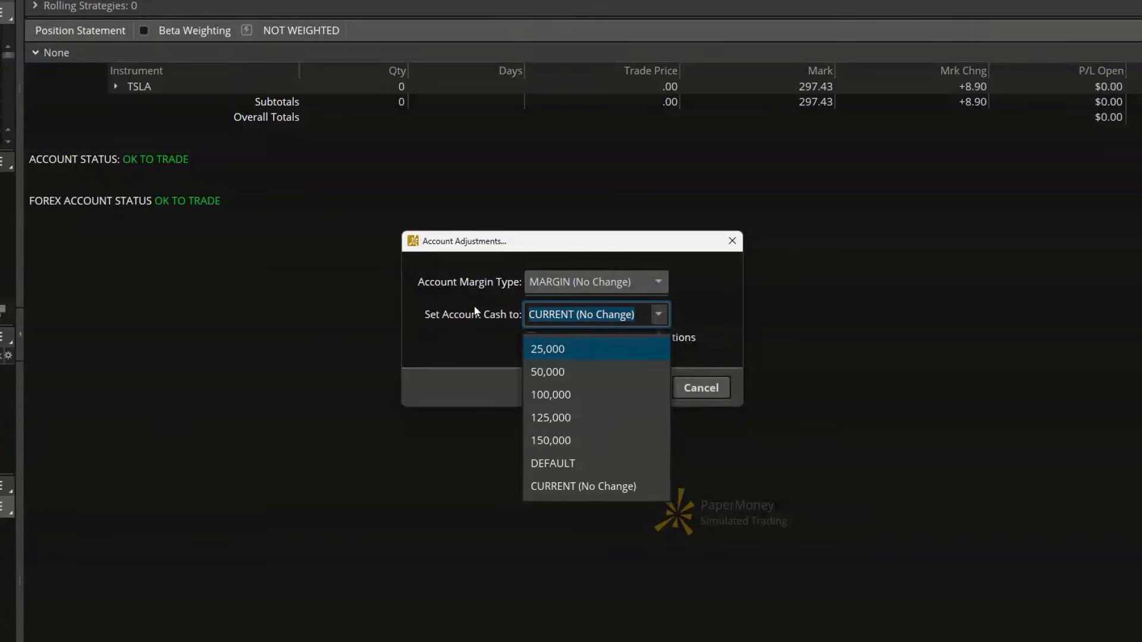
text(100)
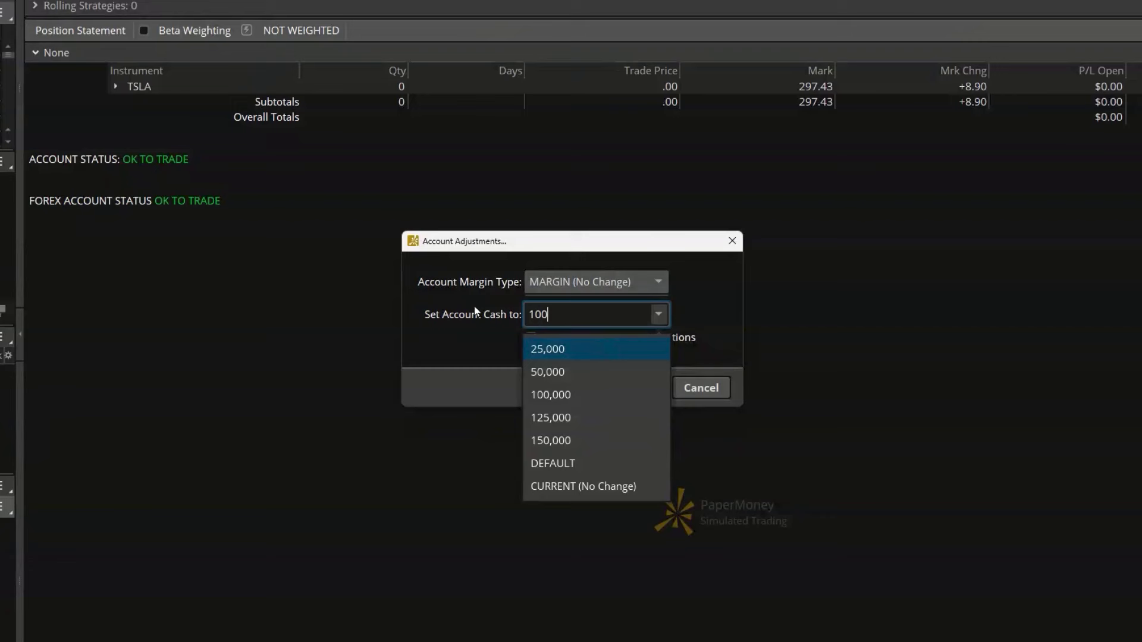
text(00)
key(Escape)
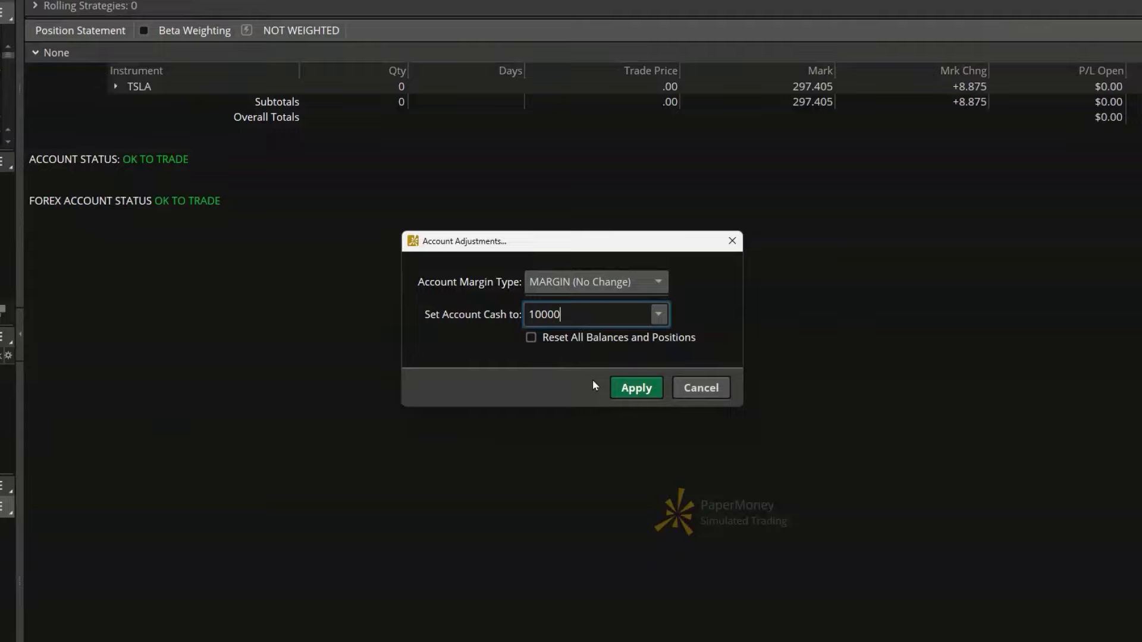
click(620, 383)
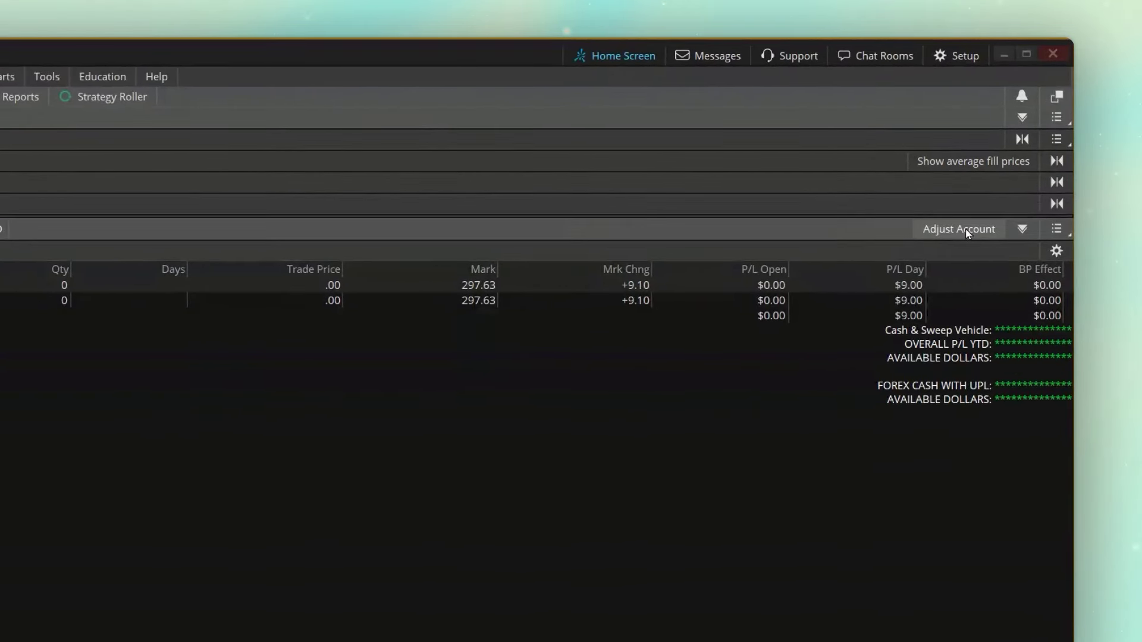
Step: Apply 'Reset All Balances and Positions' in Adjust Account and confirm with Yes
click(968, 233)
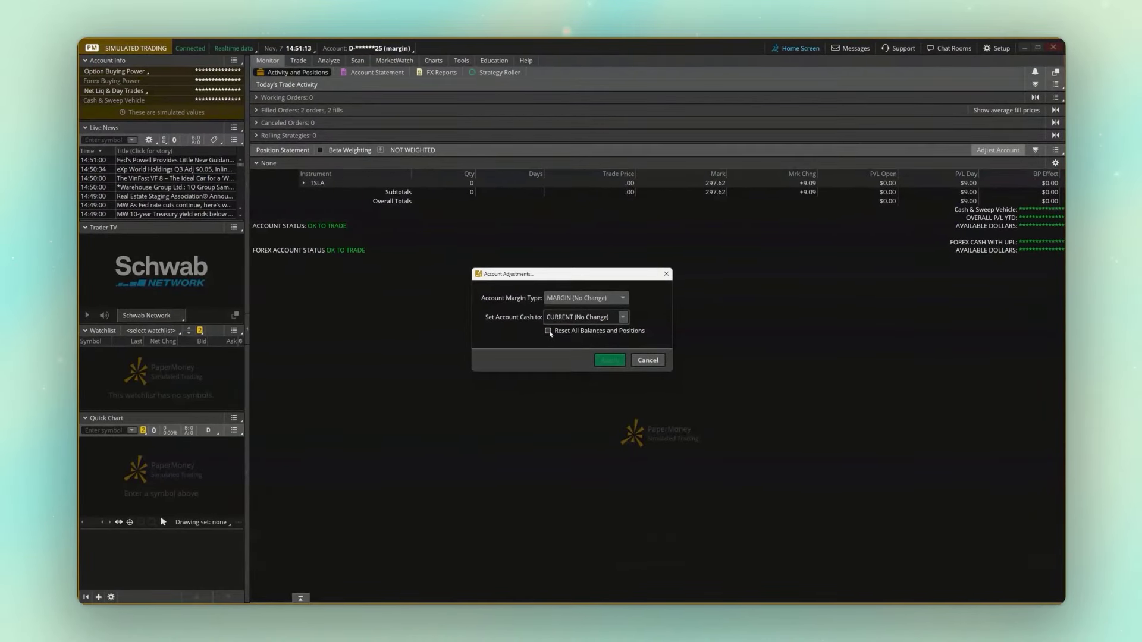
click(548, 331)
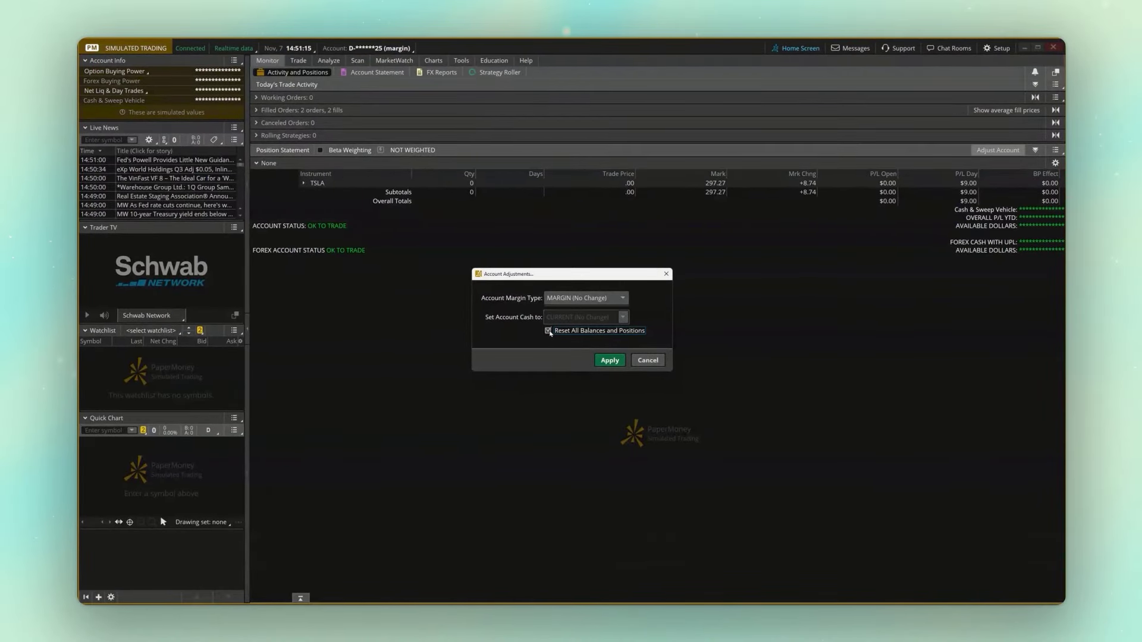
click(609, 360)
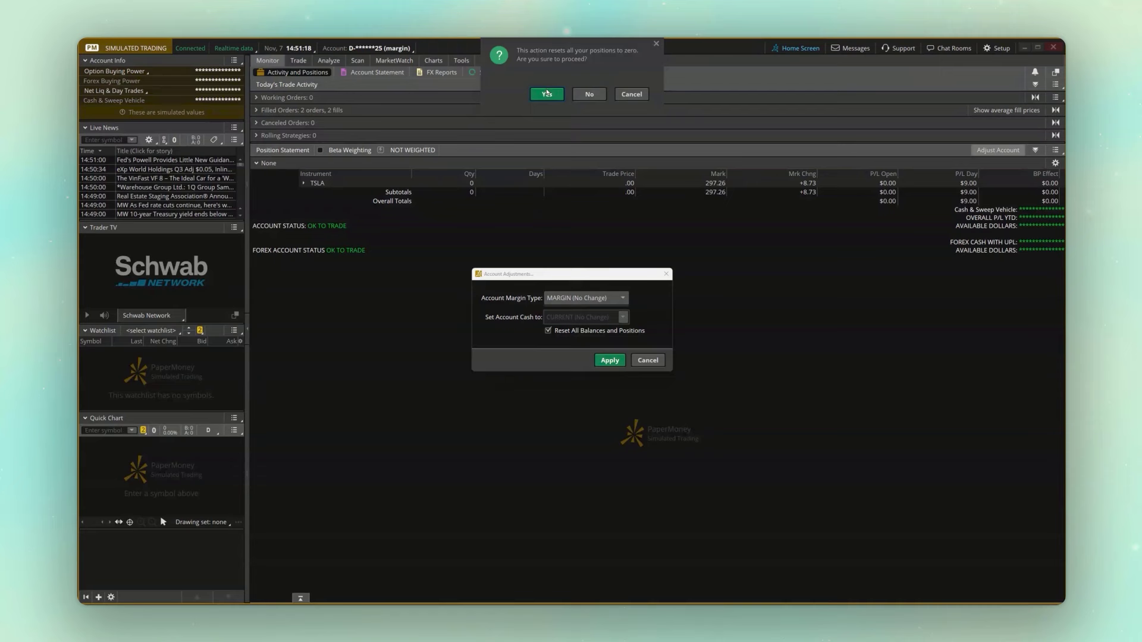
click(548, 95)
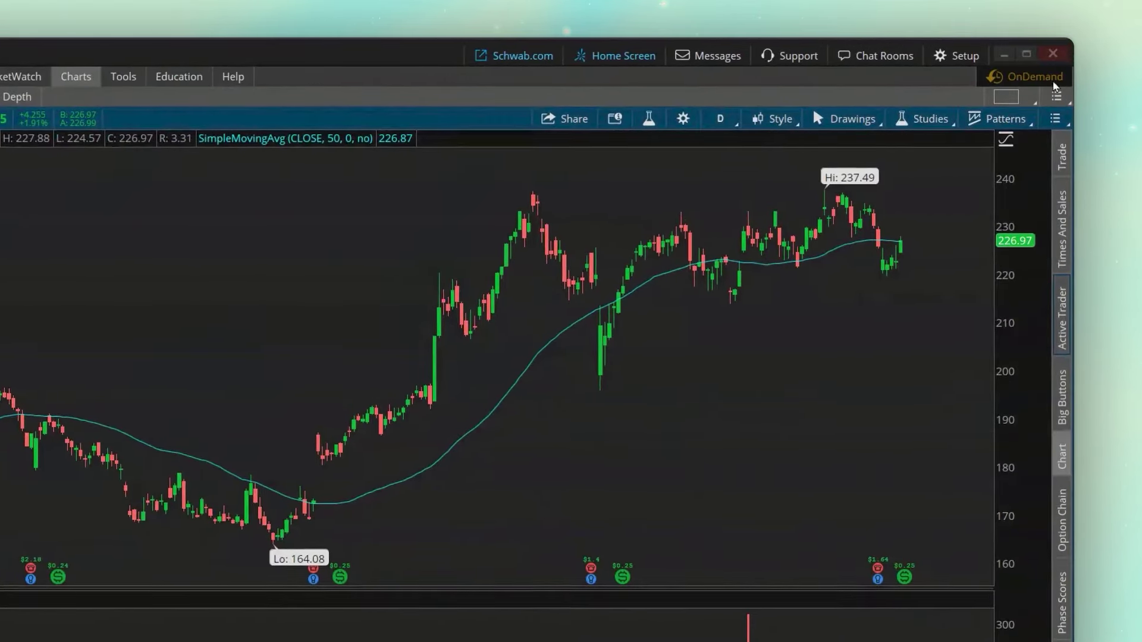
Step: Turn on OnDemand replay and acknowledge the thinkOnDemand enabled message
click(1041, 78)
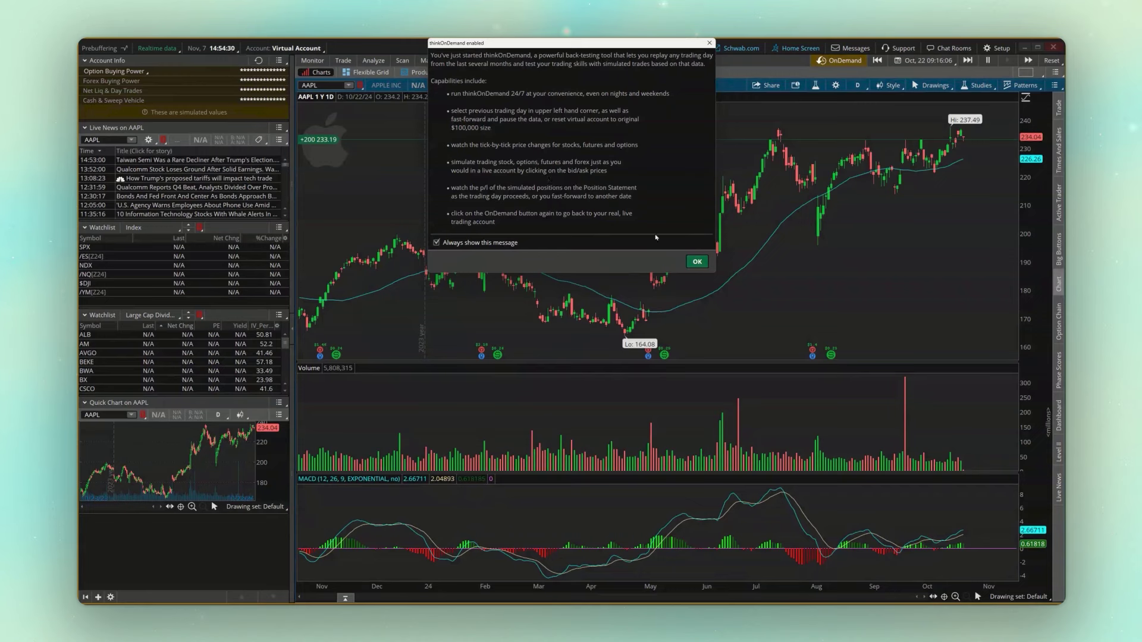
click(703, 265)
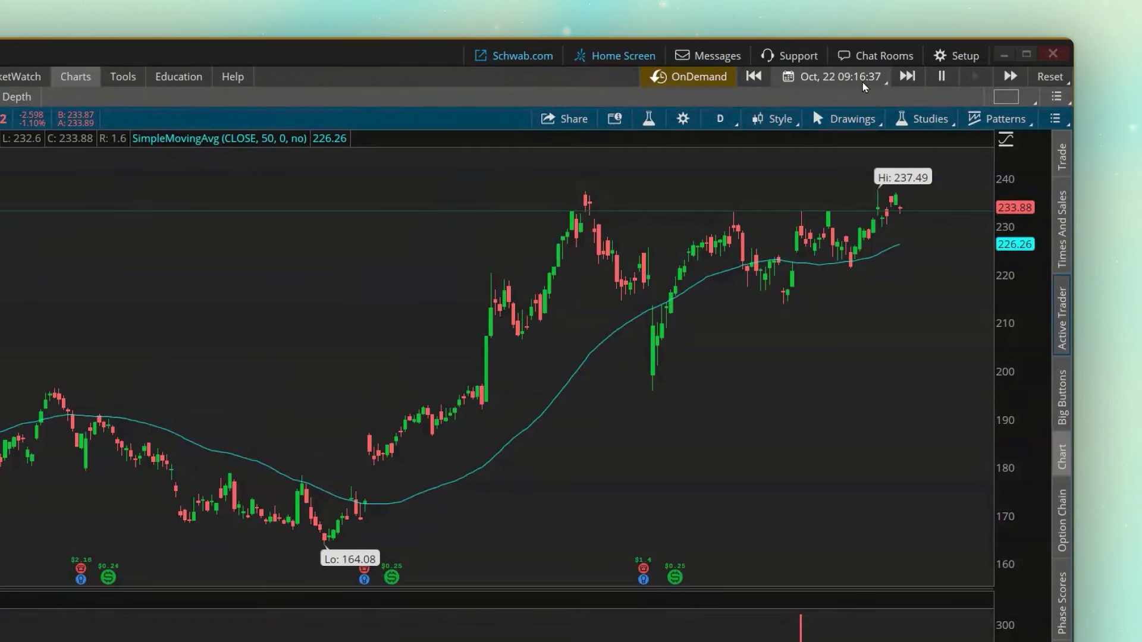
Step: Set the OnDemand replay date to January 3, 2024 and jump there
click(863, 82)
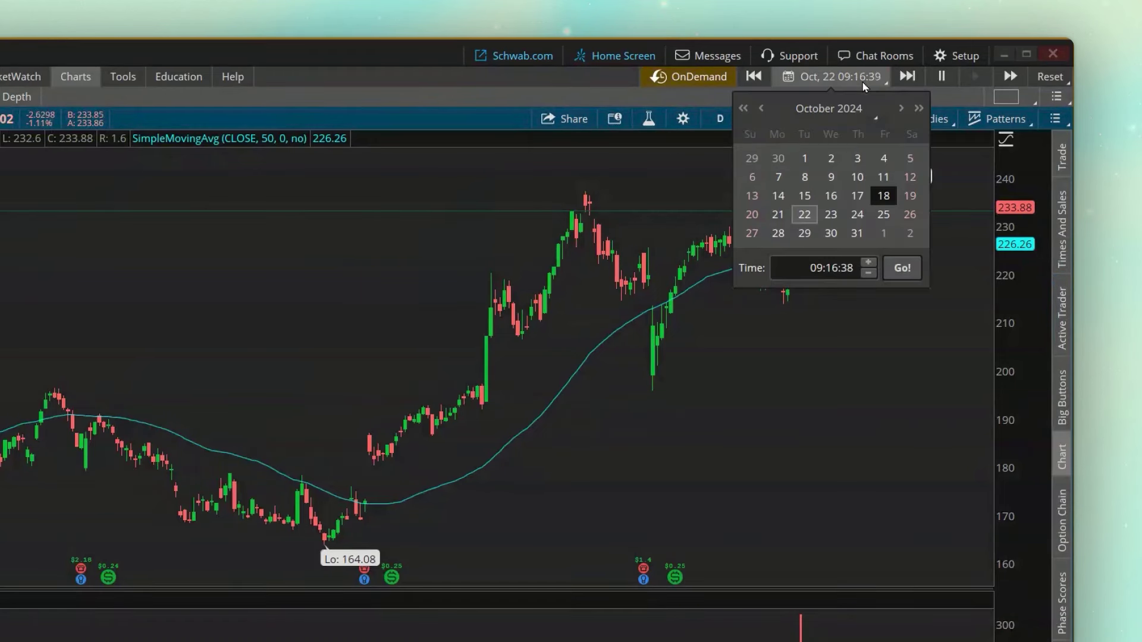
click(762, 109)
click(763, 109)
click(763, 109)
click(763, 109)
click(762, 109)
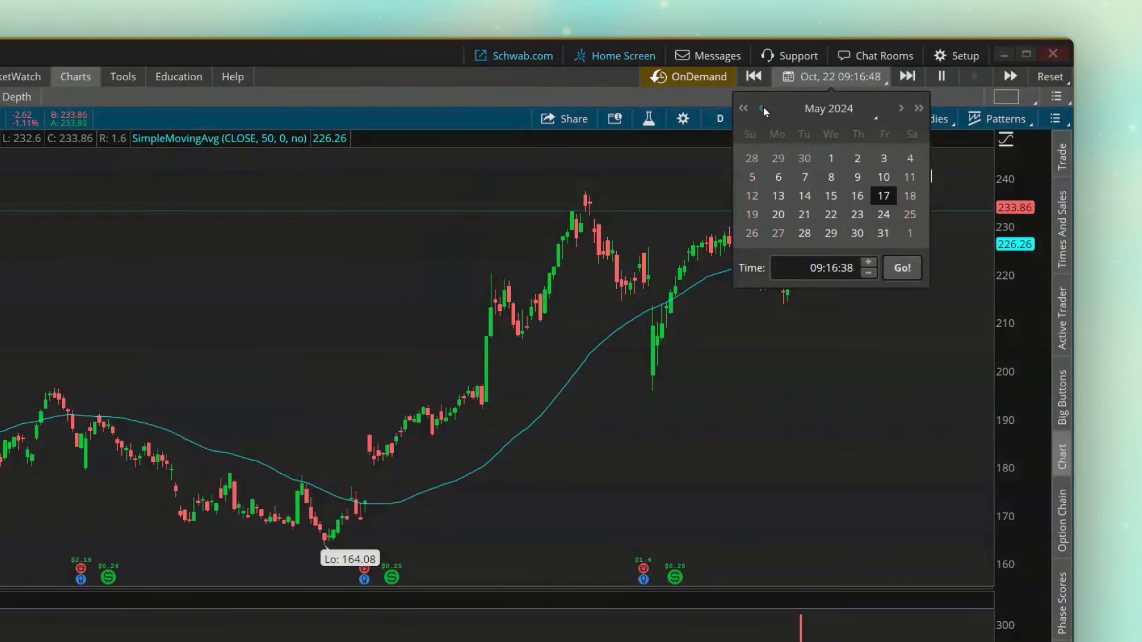
click(763, 110)
click(763, 110)
click(763, 109)
click(763, 110)
click(763, 109)
click(762, 109)
click(763, 109)
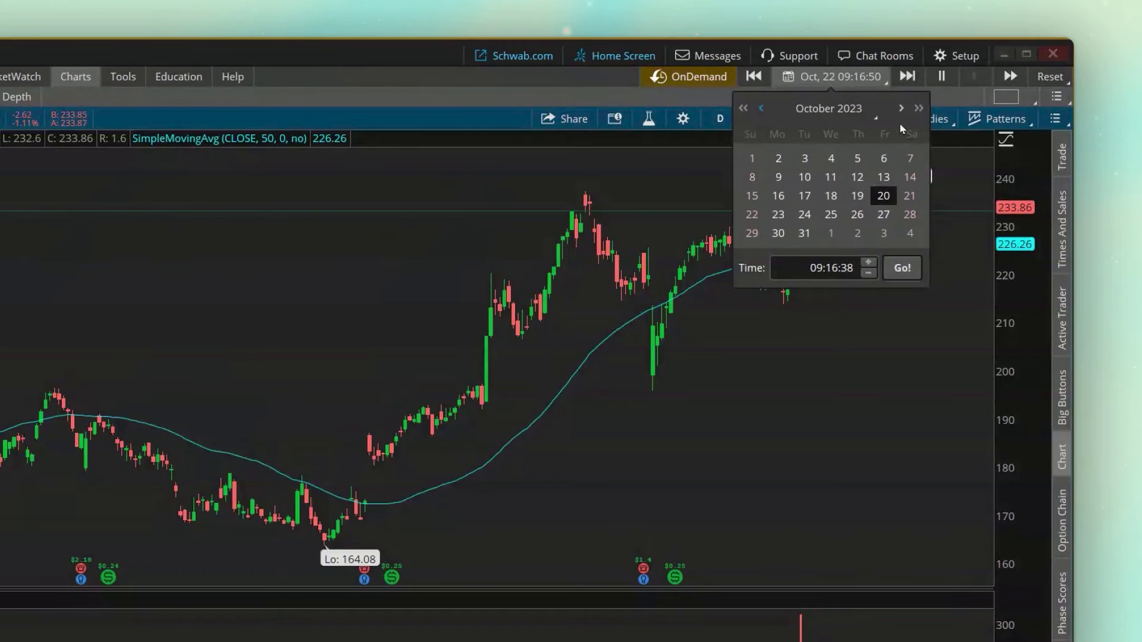
click(901, 107)
click(901, 108)
click(901, 108)
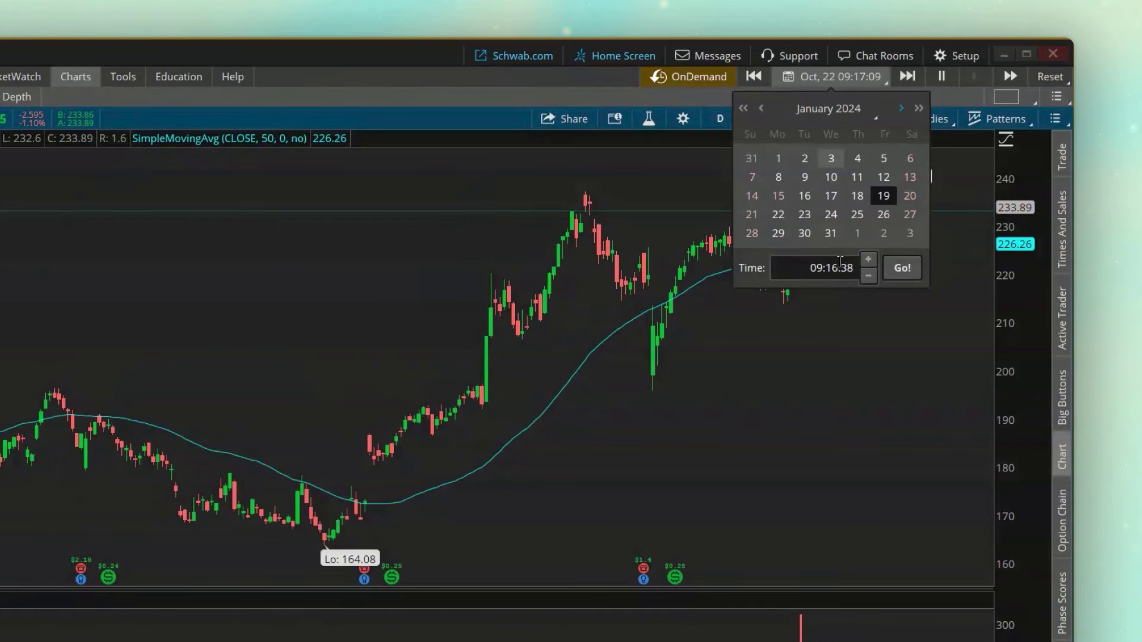
click(902, 268)
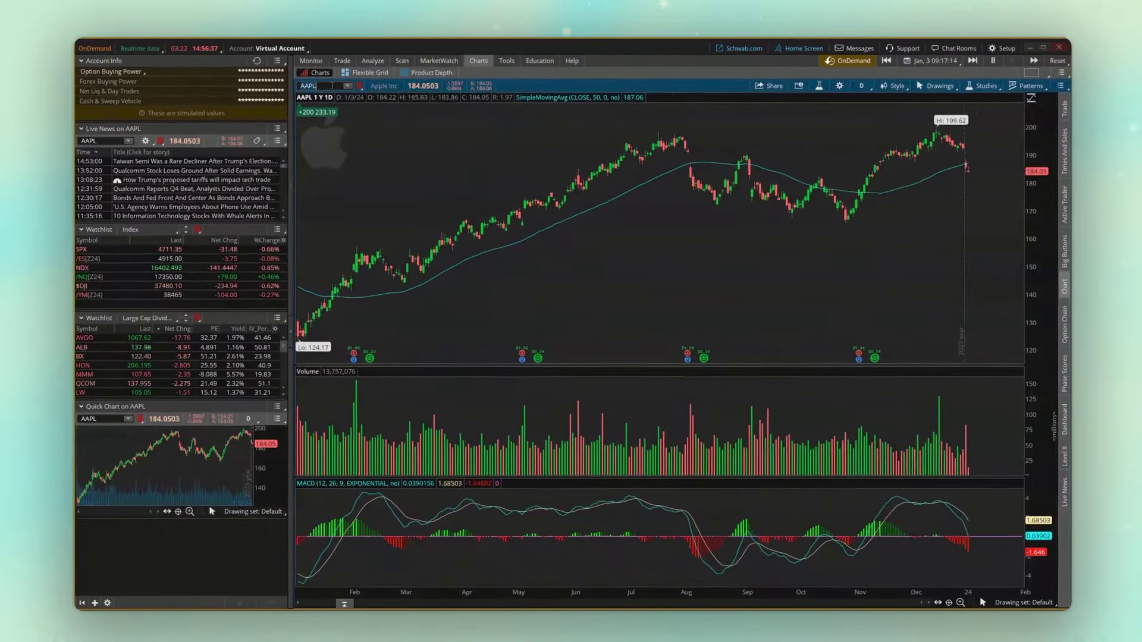
Step: Enter TSLA in the symbol box and buy 100 shares from the price header's BUY option
click(215, 118)
text(TSLA)
key(Return)
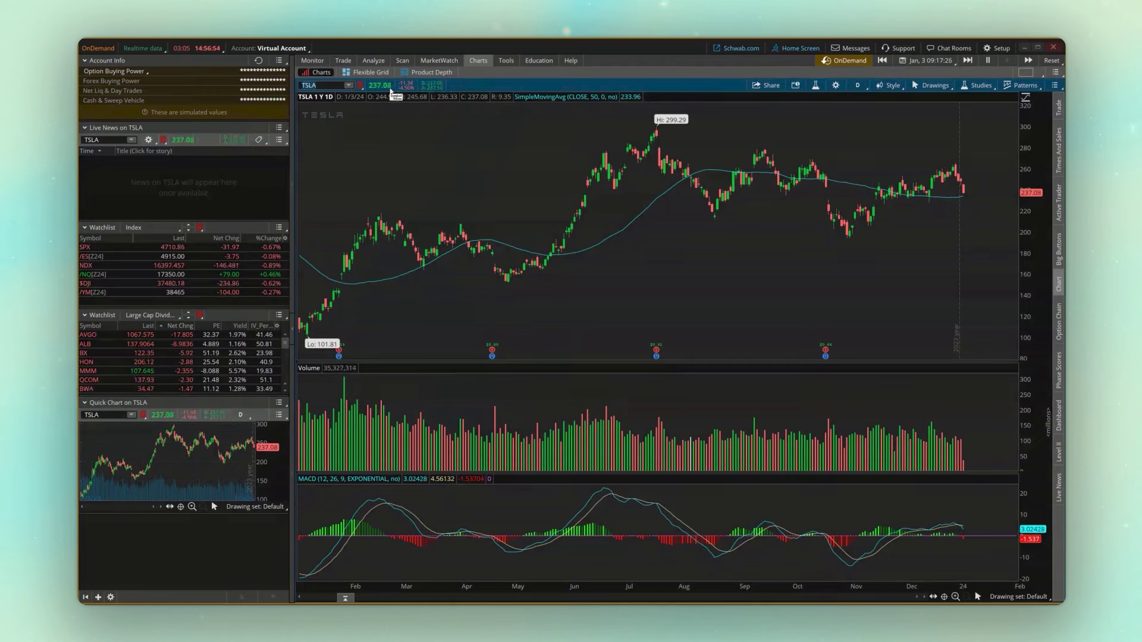
click(388, 85)
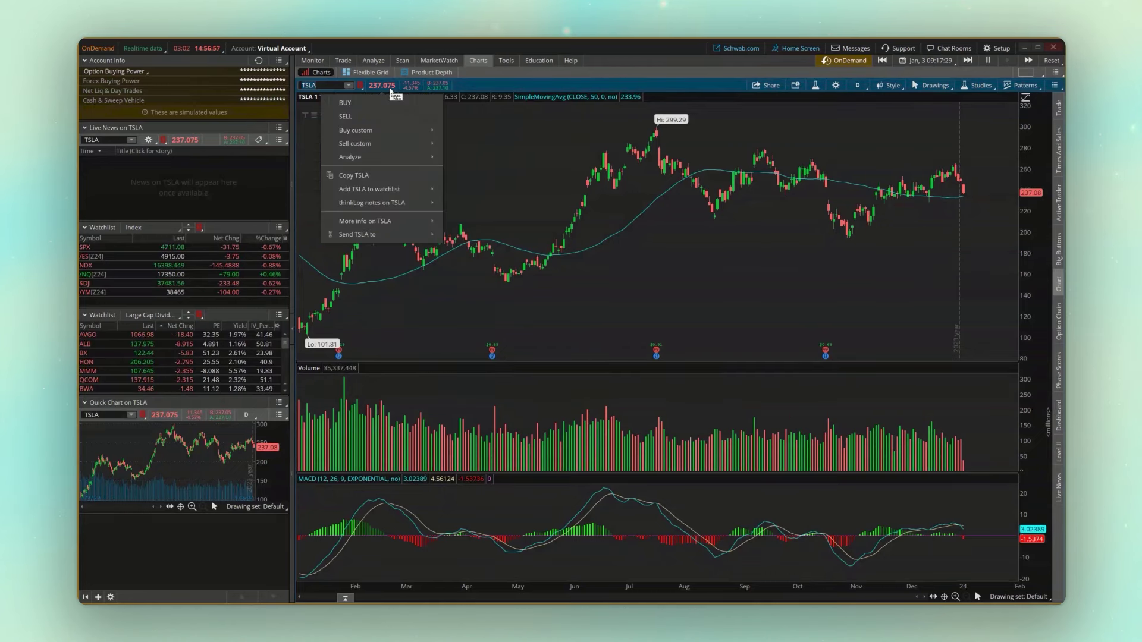
click(389, 104)
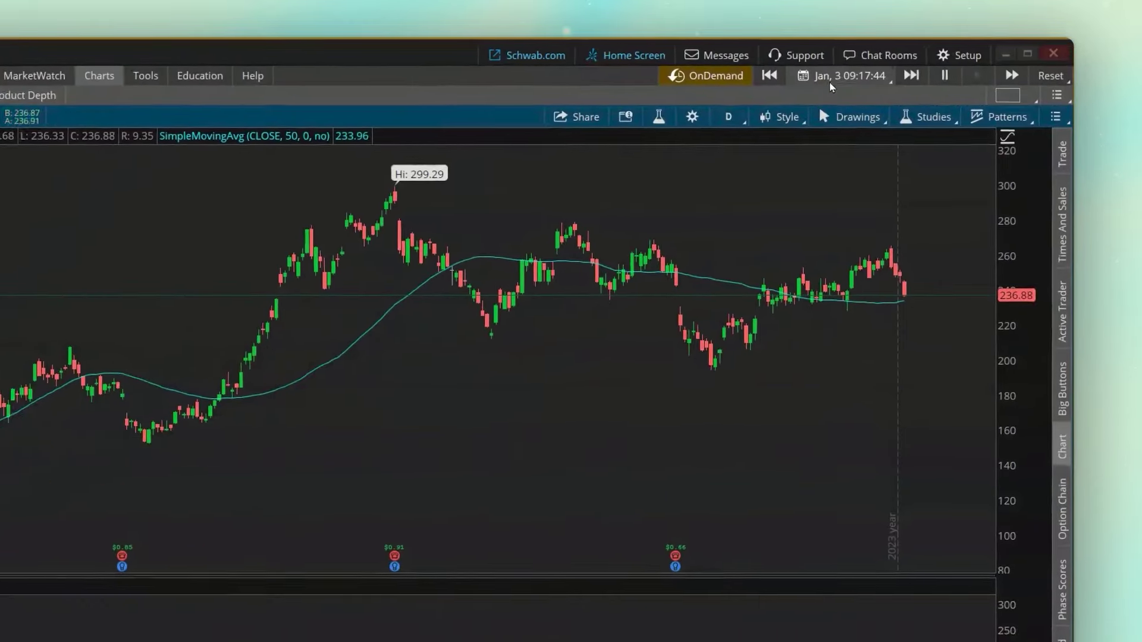
Step: Jump the OnDemand replay ahead to January 17, 2024, where TSLA trades near 213.70
click(833, 77)
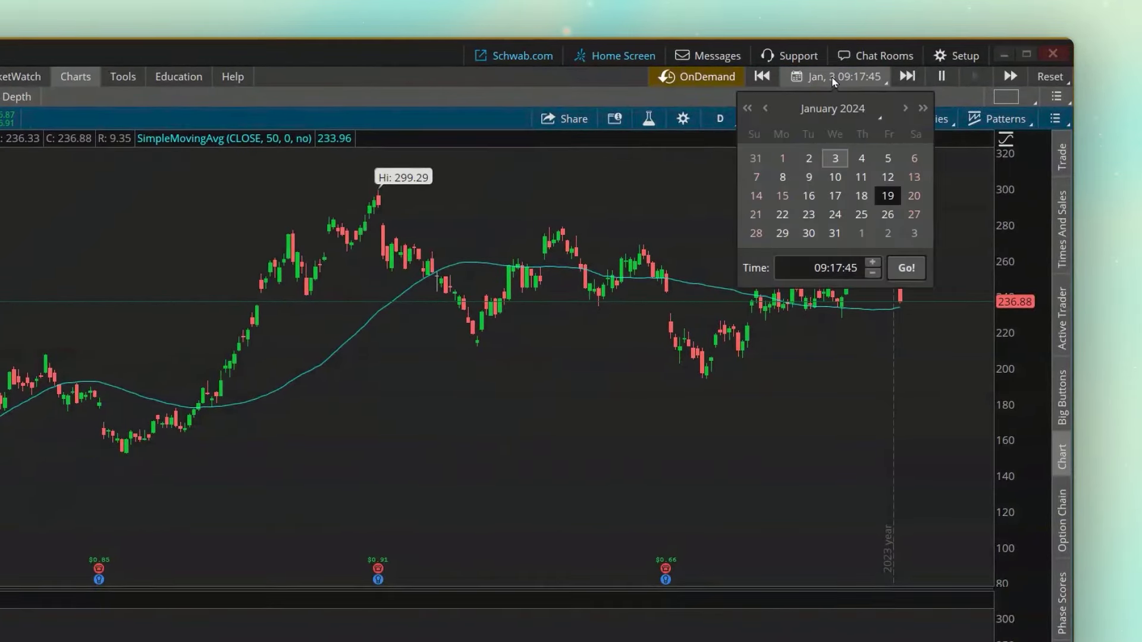
click(835, 196)
click(905, 267)
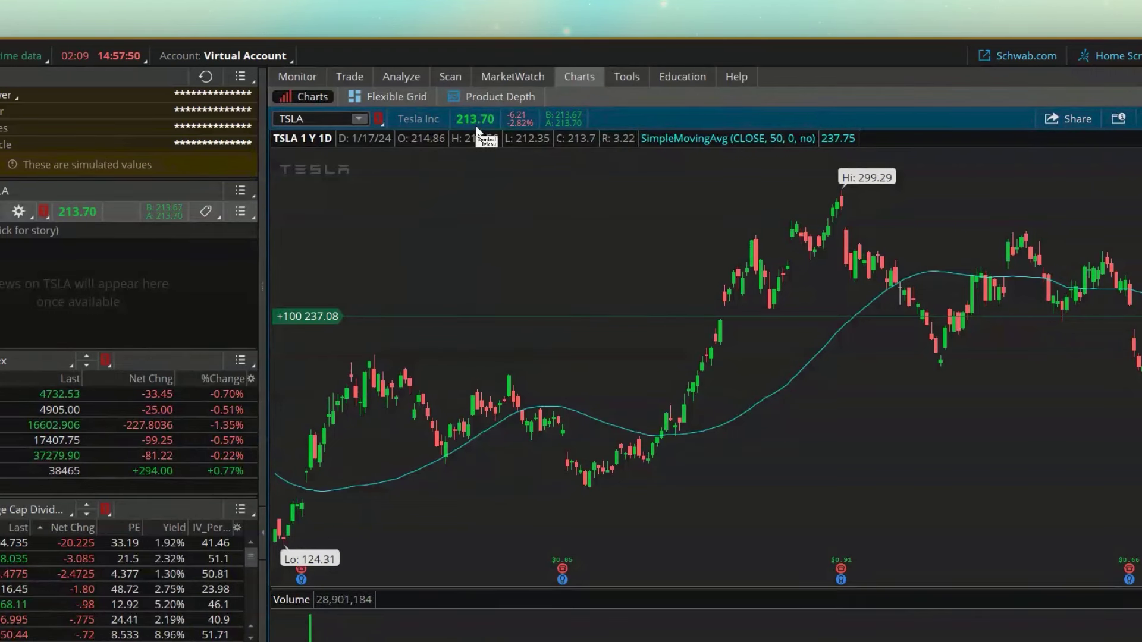
Step: Show the Monitor positions page with the TSLA +100 holding bought at 237.08
click(314, 80)
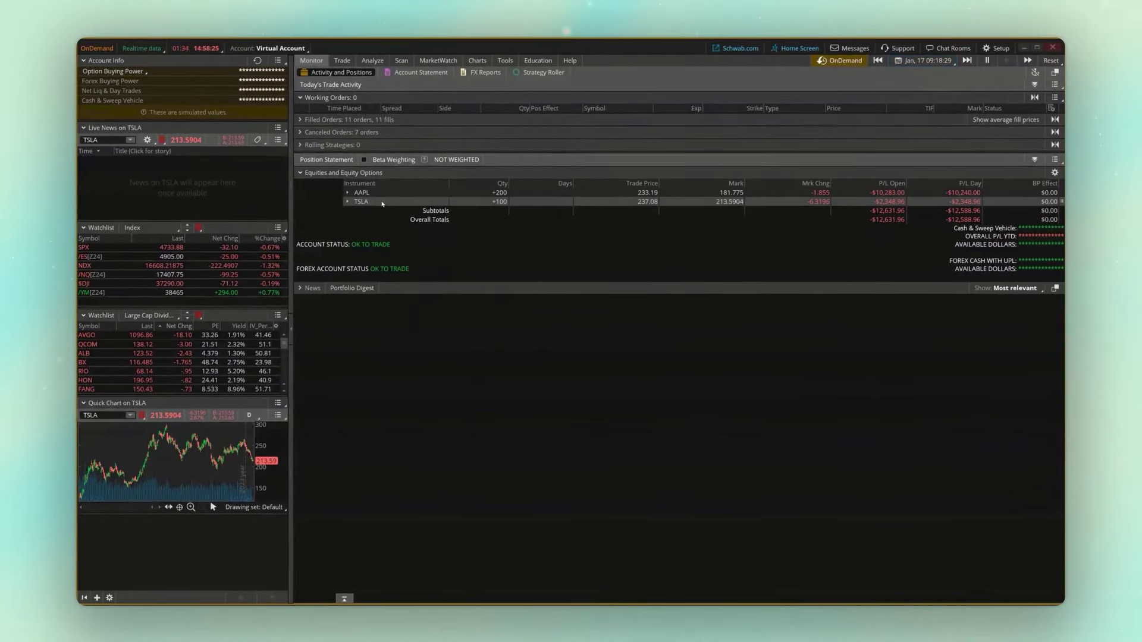
Step: Close the TSLA position with a SELL -100 limit order filled at 213.42, then view positions again
right_click(0, 248)
mouse_move(431, 232)
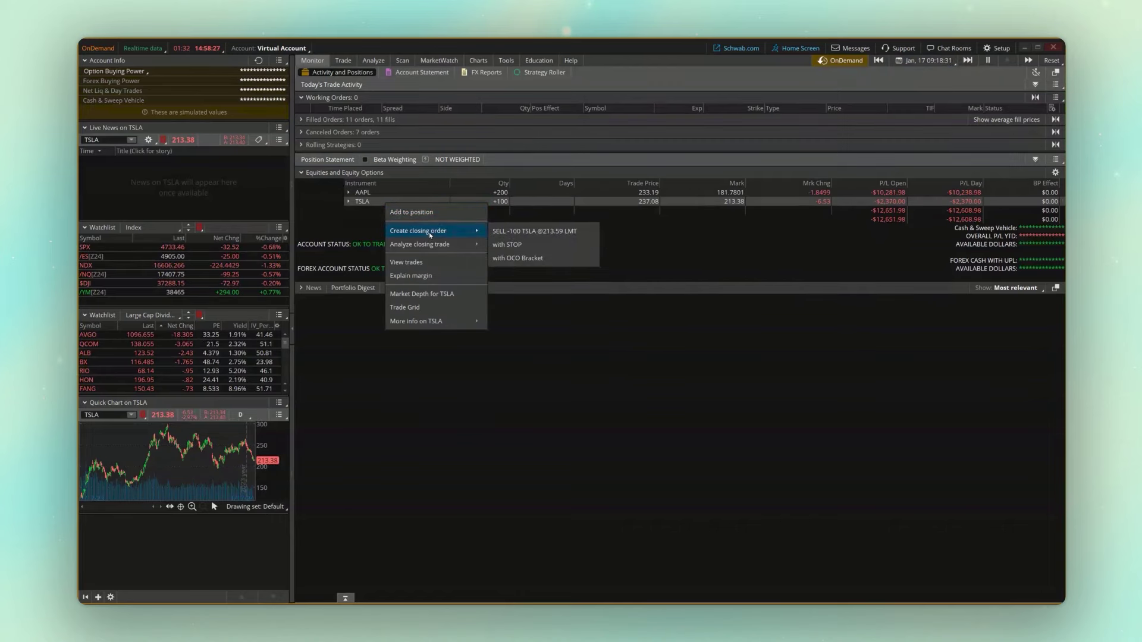
click(528, 232)
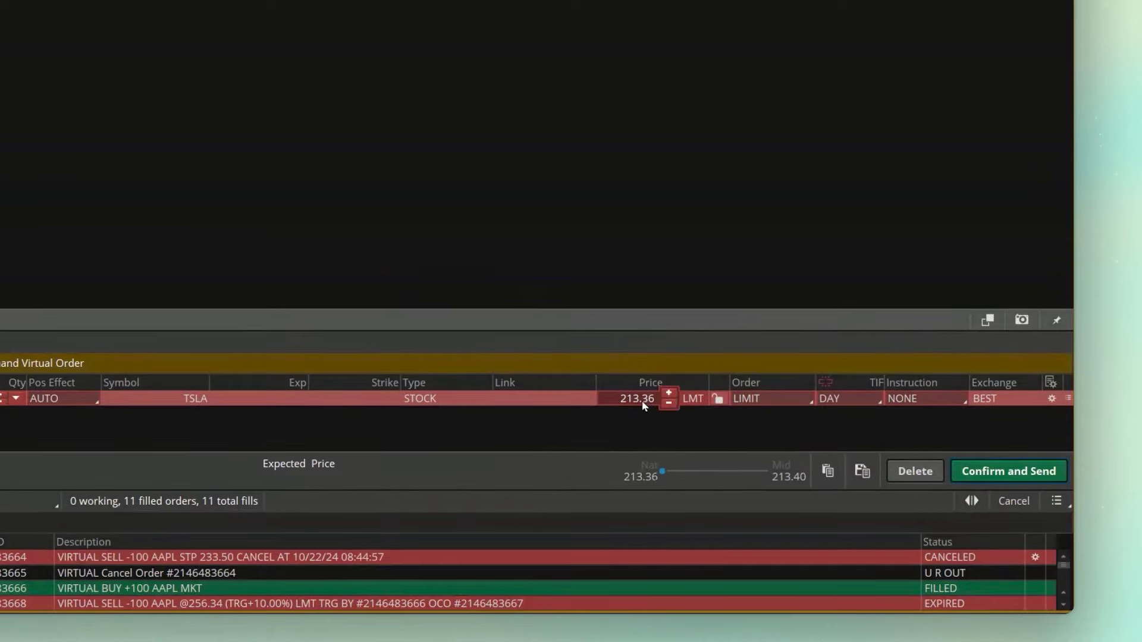
click(990, 469)
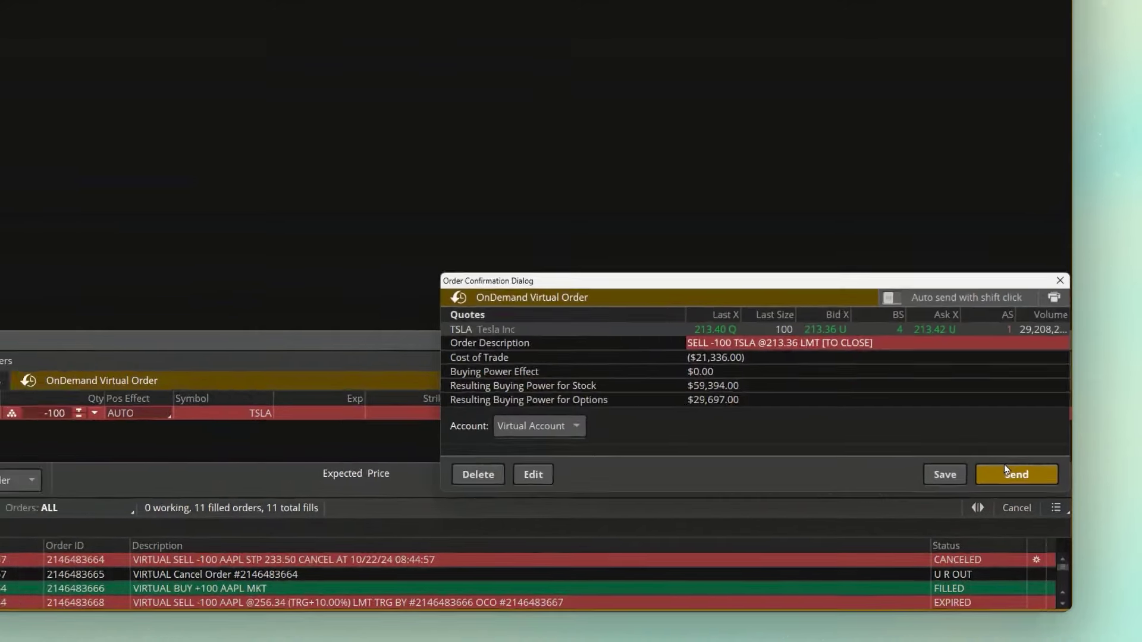
click(1015, 472)
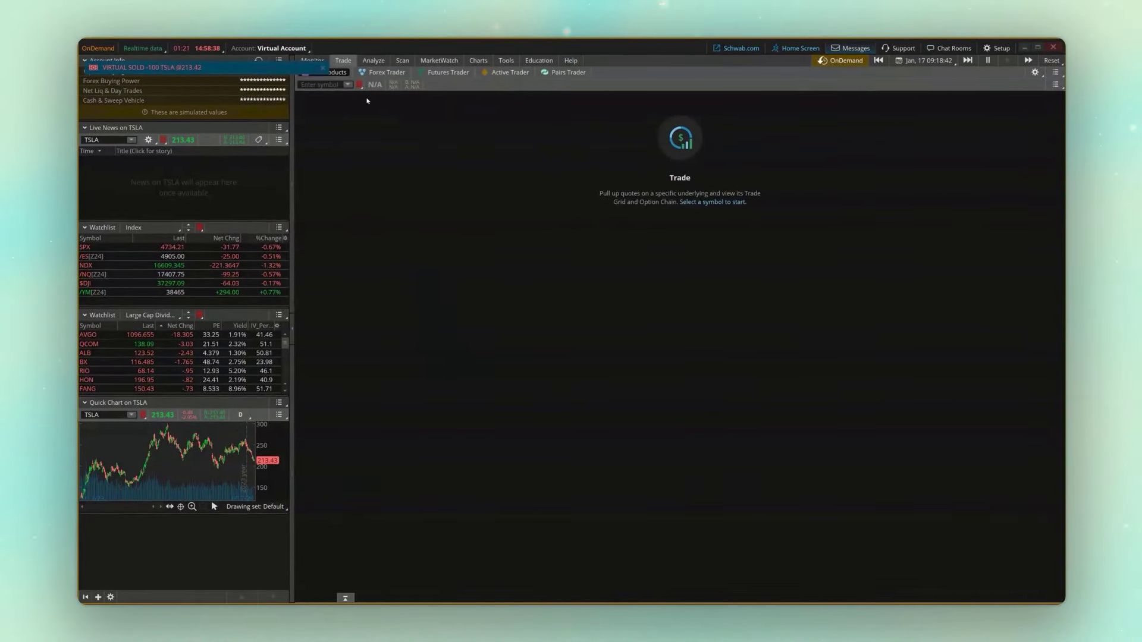
click(321, 58)
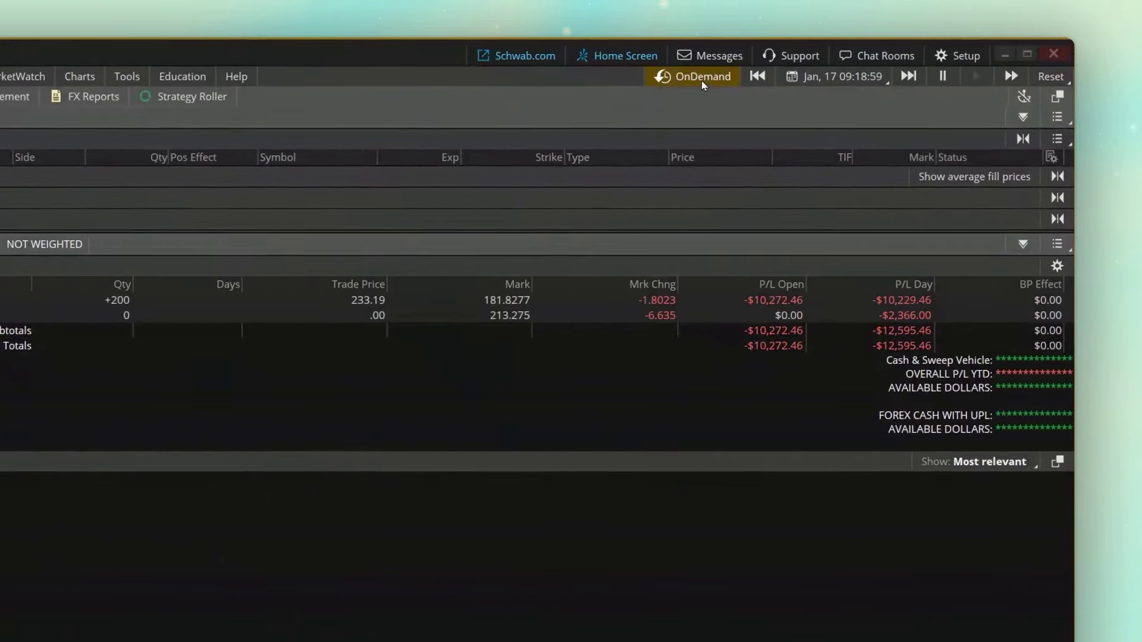
Step: Exit OnDemand replay to show the live combined-accounts positions, with open P/L -$3,416.35
click(699, 80)
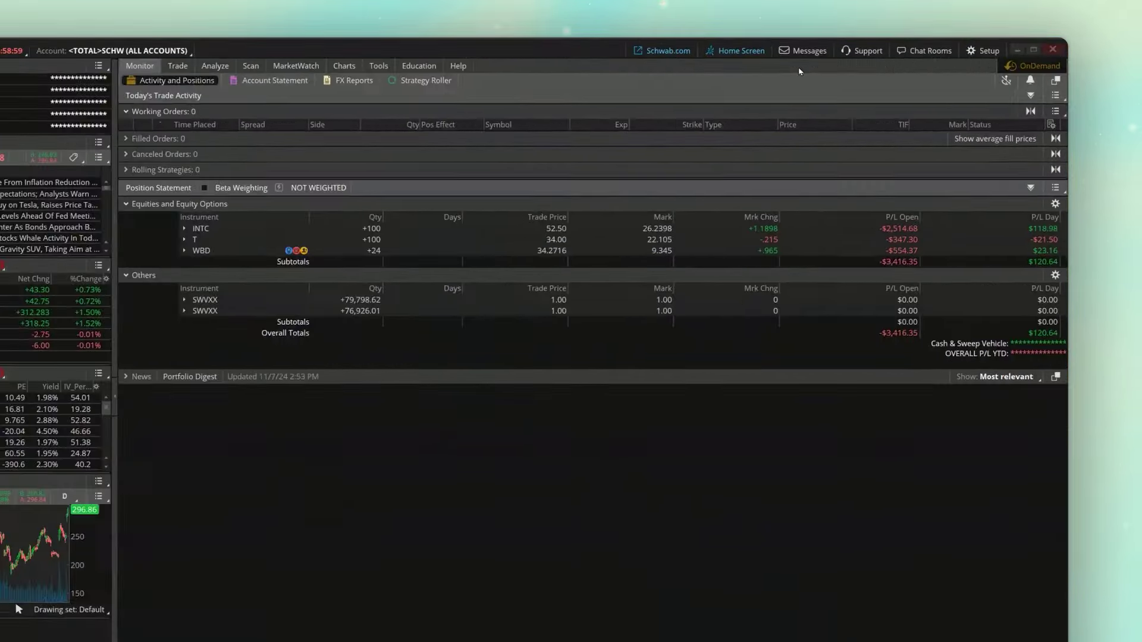